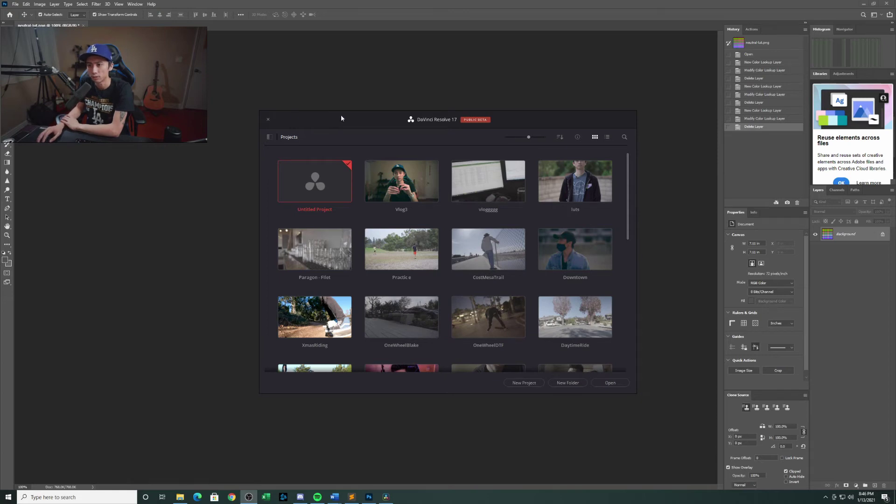
- Open Untitled Project on the Edit page, with File Explorer's OBS Lut Tutorial folder beside it
drag(341, 118, 275, 93)
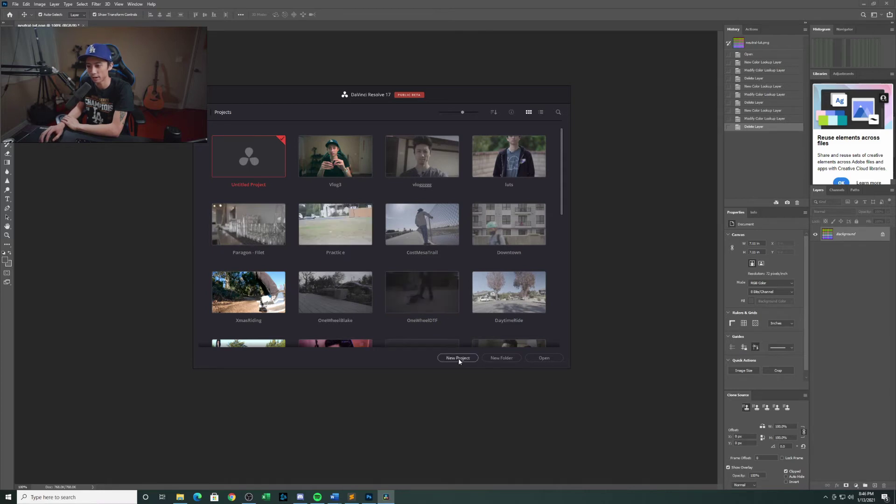
double_click(262, 144)
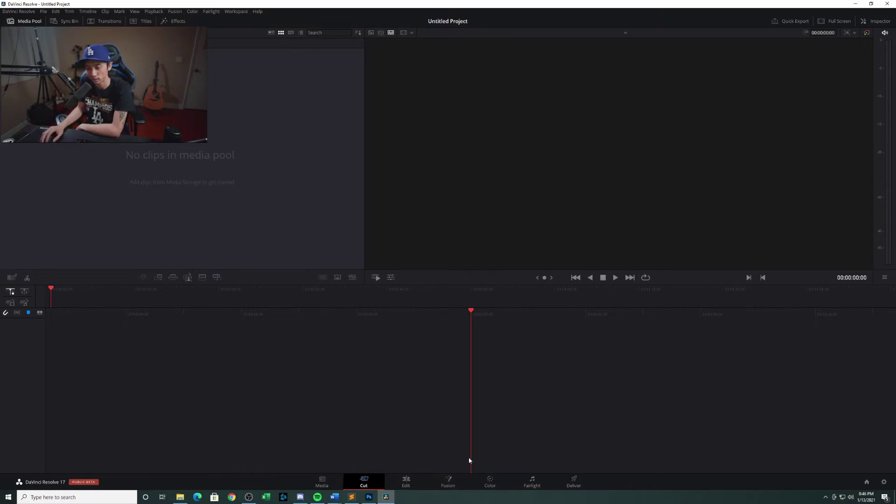
click(411, 484)
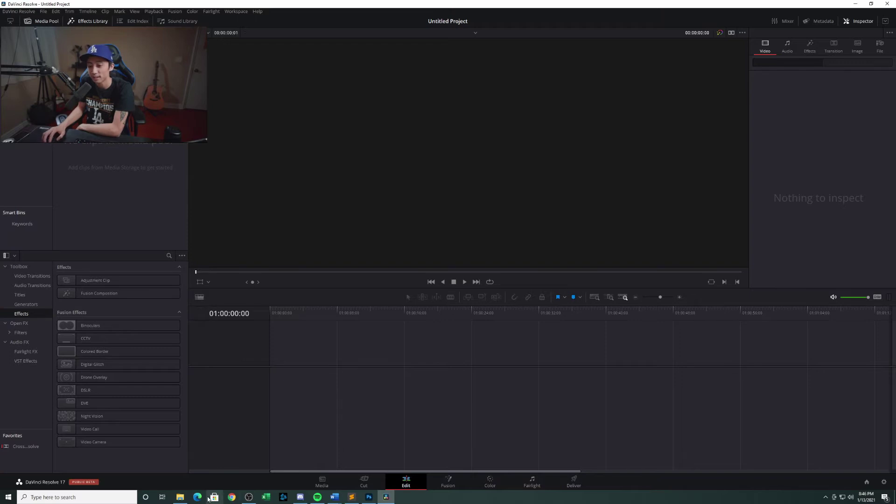
click(186, 500)
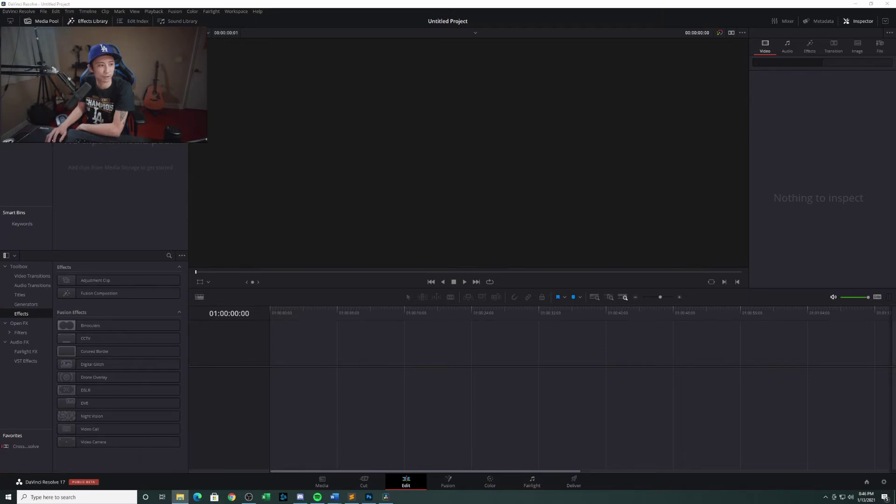
drag(895, 108, 540, 174)
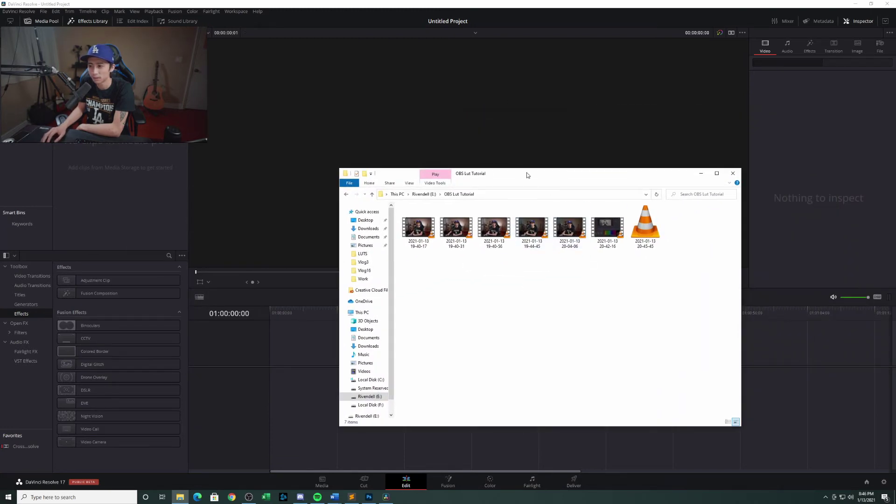
- Import clip C0013 from Rivendell (E:) > Vlog3 > Footage, matching the project frame rate to it
click(369, 396)
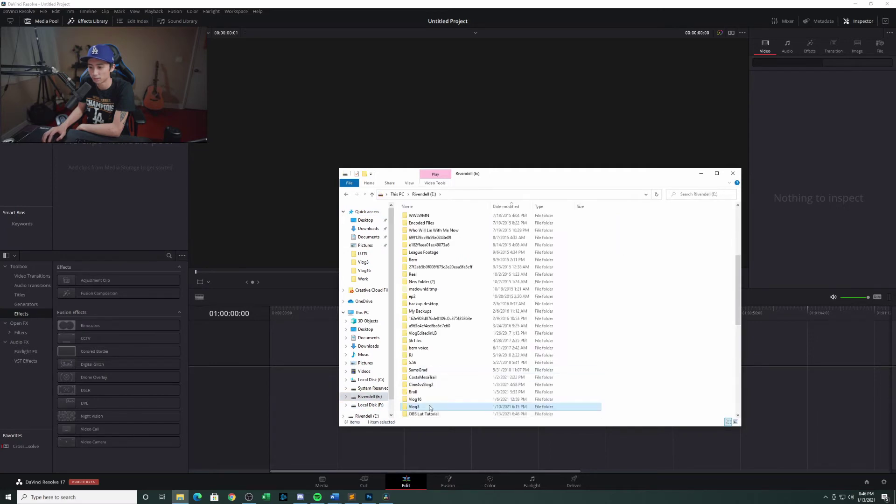
double_click(415, 405)
double_click(416, 217)
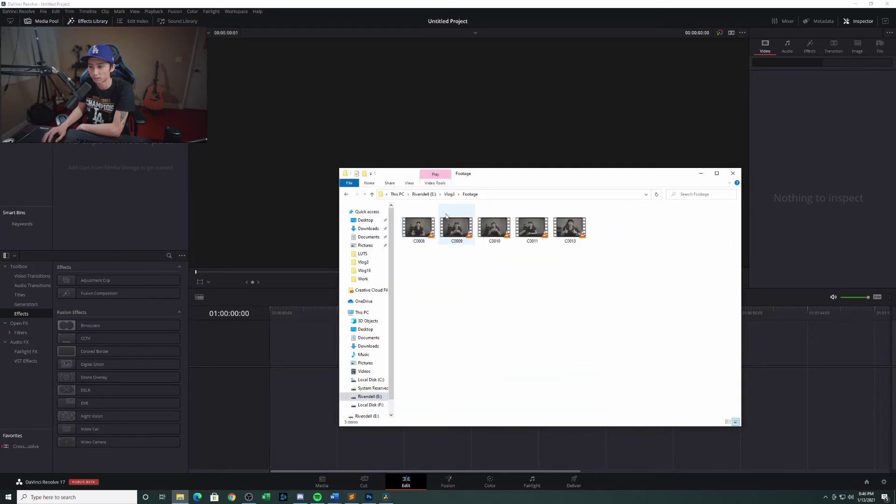
click(582, 236)
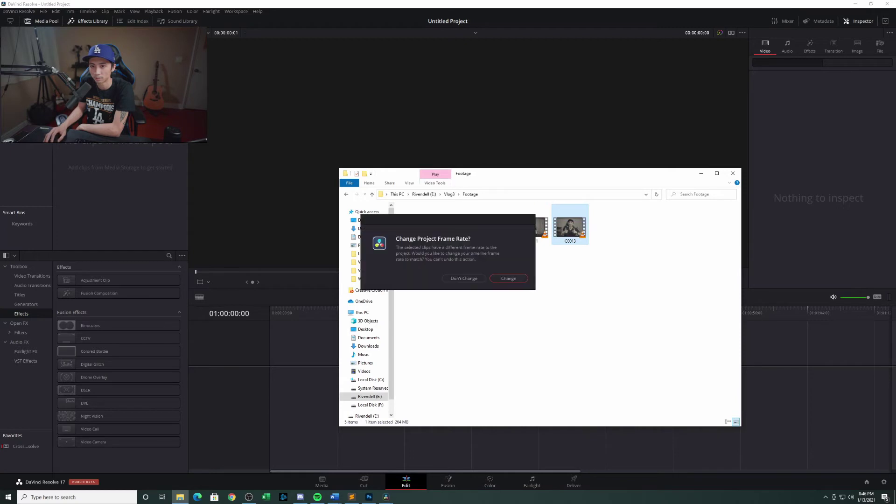
click(509, 278)
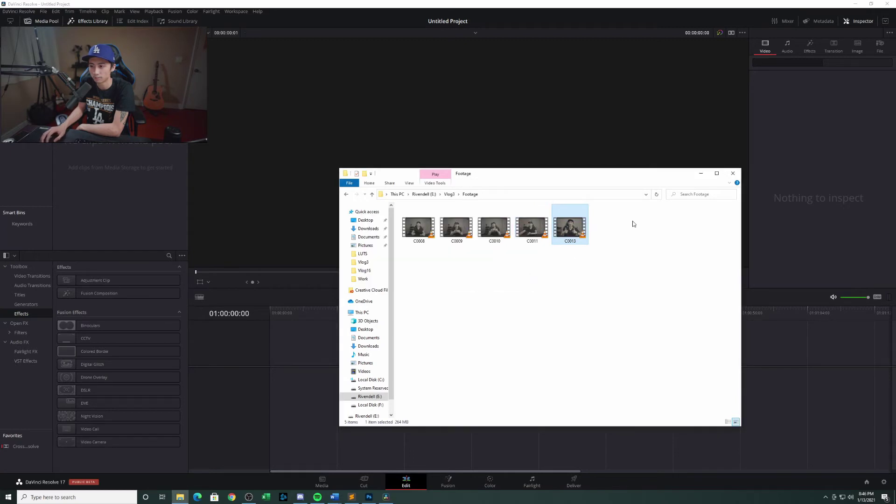
click(736, 177)
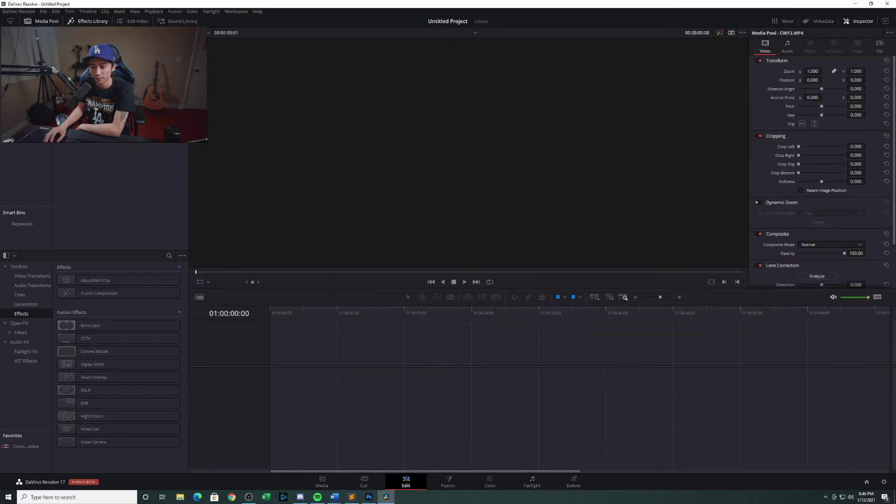
- Place C0013 on the empty timeline and play it back
drag(351, 248, 270, 376)
click(302, 325)
key(space)
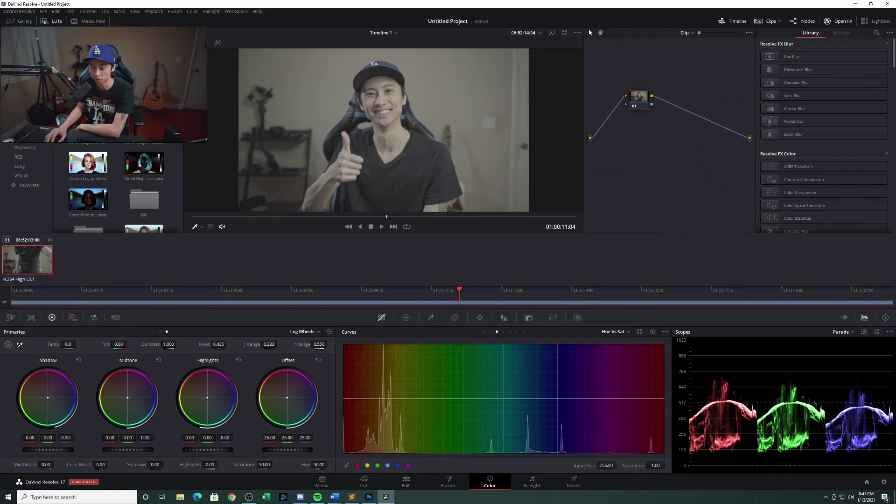
- Set saturation to 100 and lift the Lum vs Sat curve midpoint to about 1.54
mouse_move(264, 464)
mouse_down()
mouse_move(276, 464)
mouse_move(265, 464)
mouse_up()
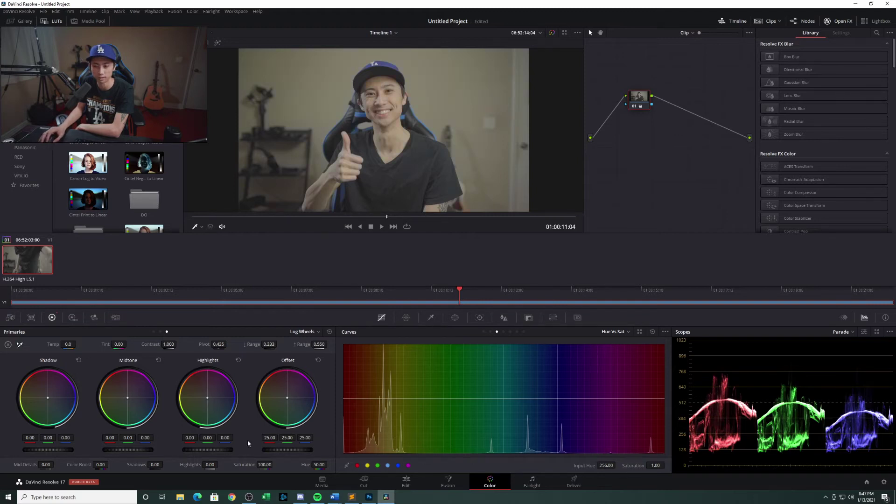
scroll(484, 334, down, 3)
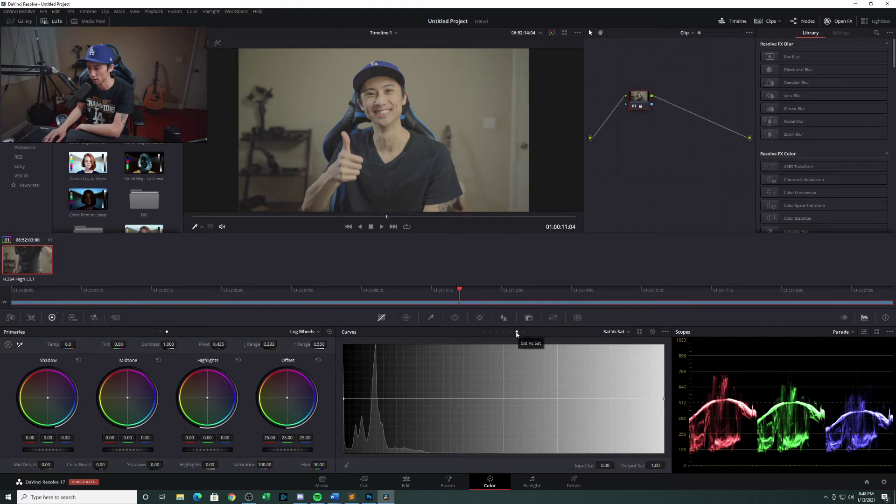
click(510, 332)
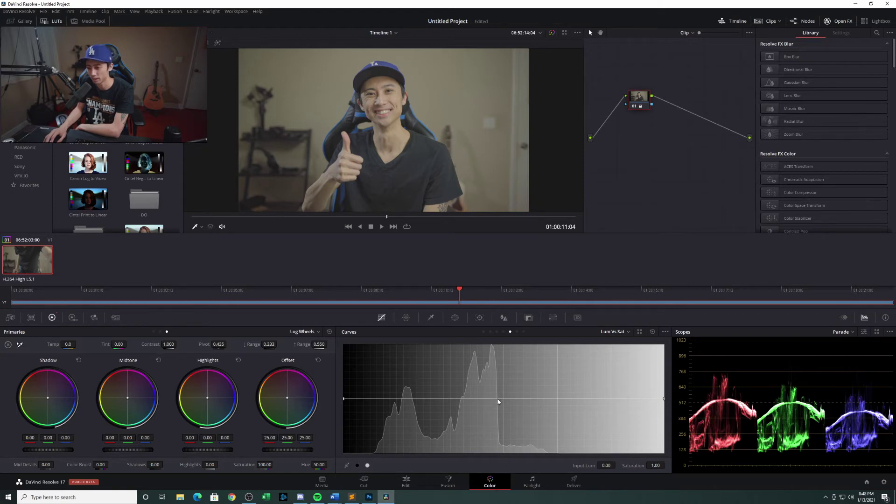
drag(498, 399, 499, 371)
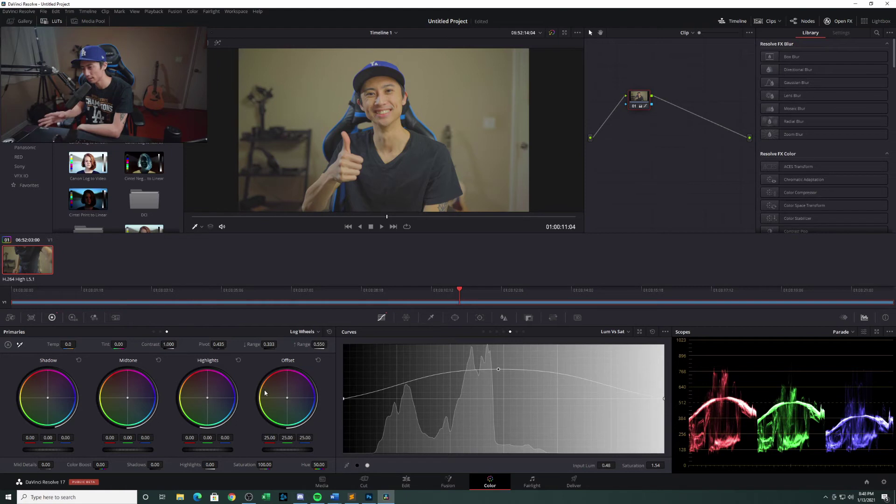
- Add default anchors to the Custom curve and pull the shadow anchor slightly down
click(484, 332)
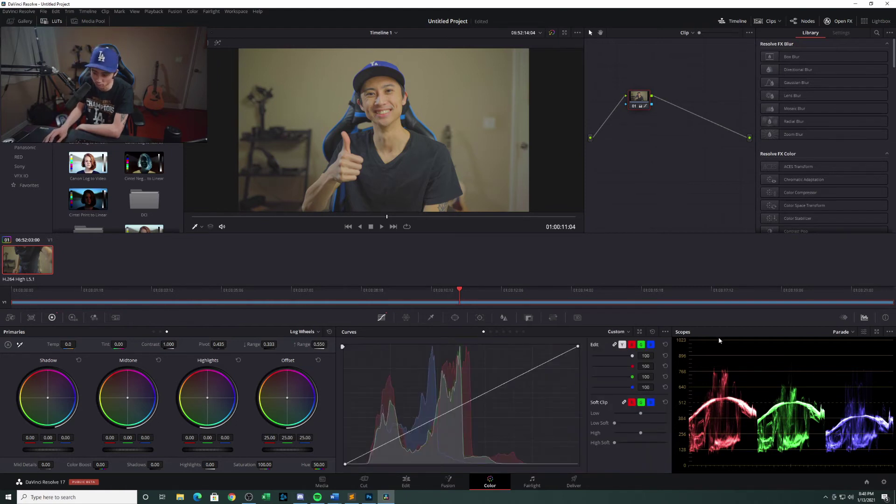
click(665, 332)
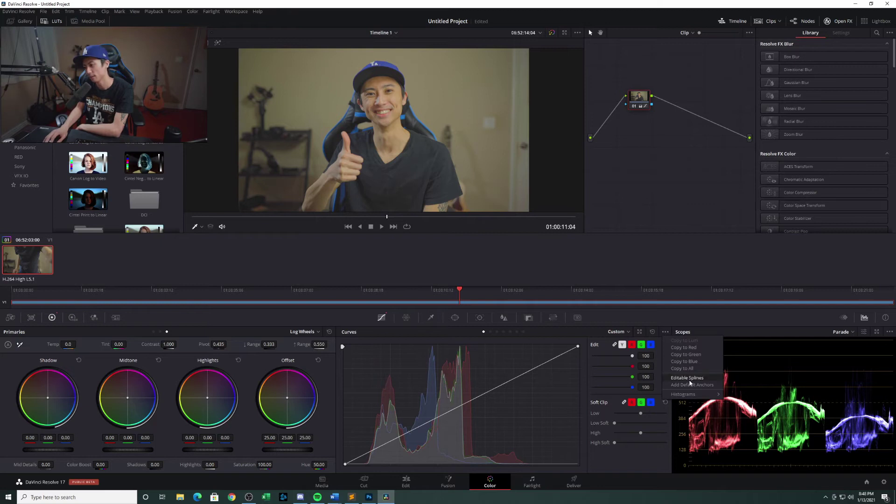
click(692, 384)
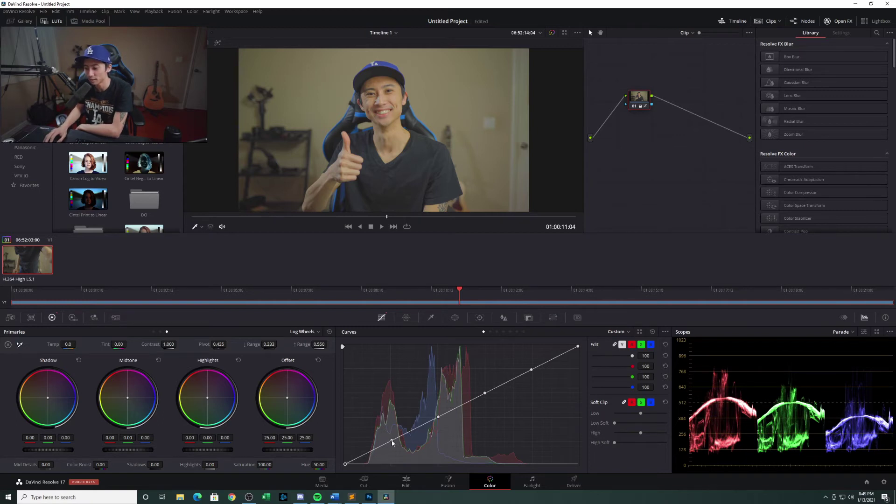
mouse_move(391, 441)
mouse_down()
mouse_move(392, 432)
mouse_move(386, 445)
mouse_move(371, 423)
mouse_move(395, 446)
mouse_up()
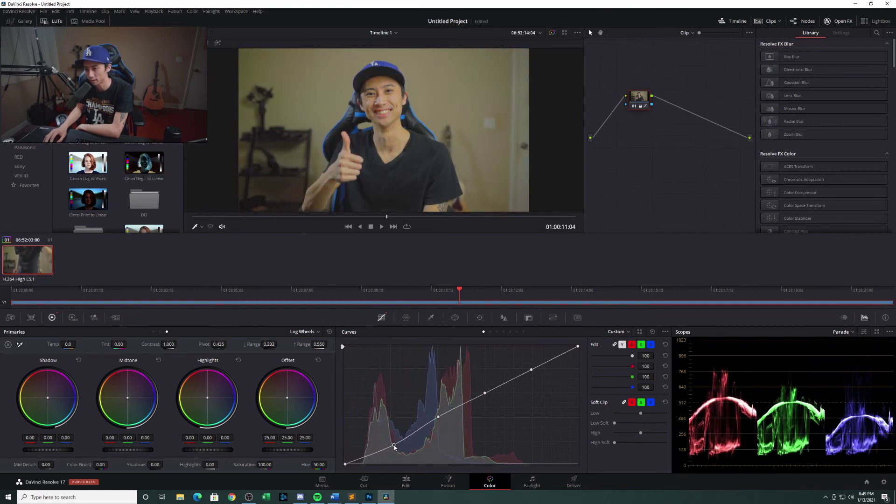
drag(395, 447, 396, 451)
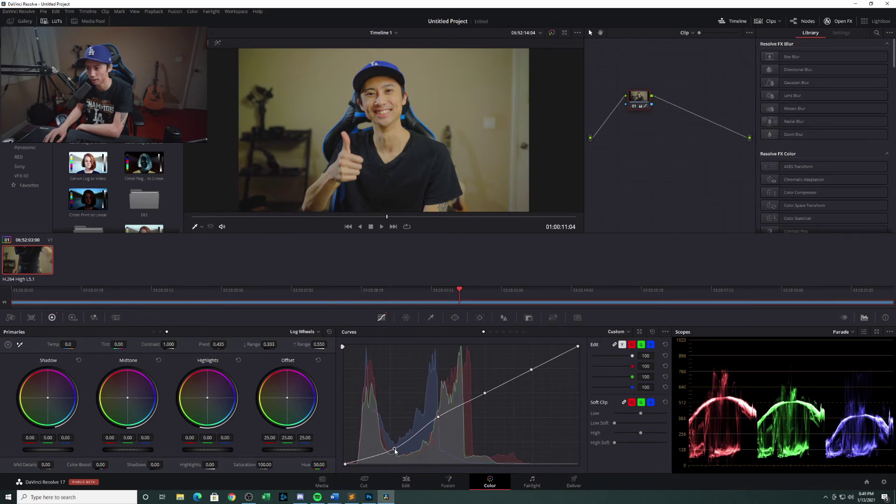
drag(394, 449, 394, 447)
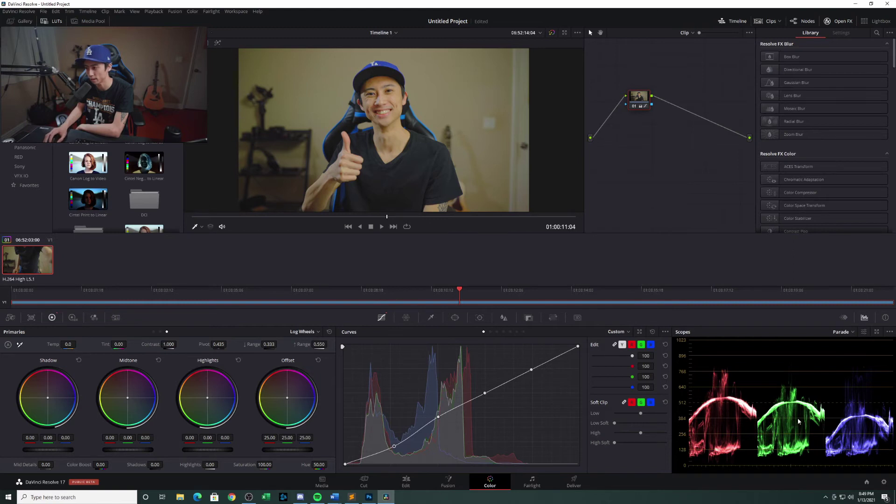
click(853, 332)
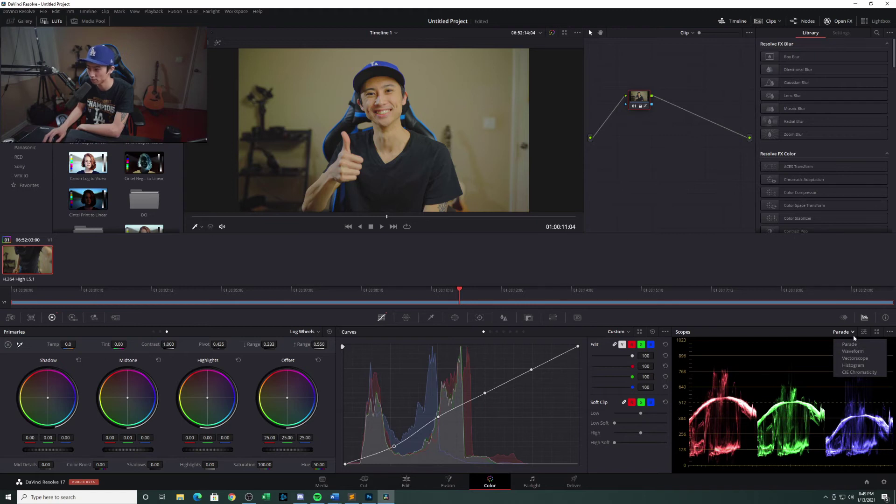
- Show the Waveform scope and bend the custom curve into an S-curve with brighter highlights
click(855, 352)
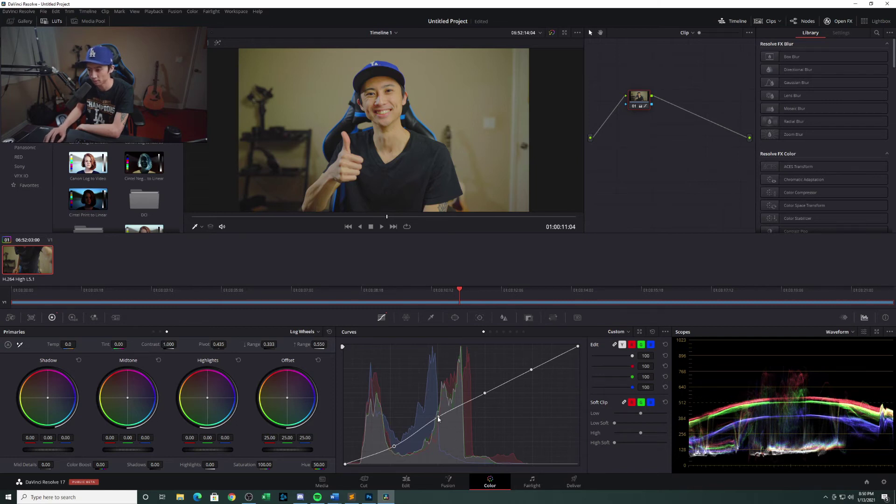
drag(438, 416, 438, 421)
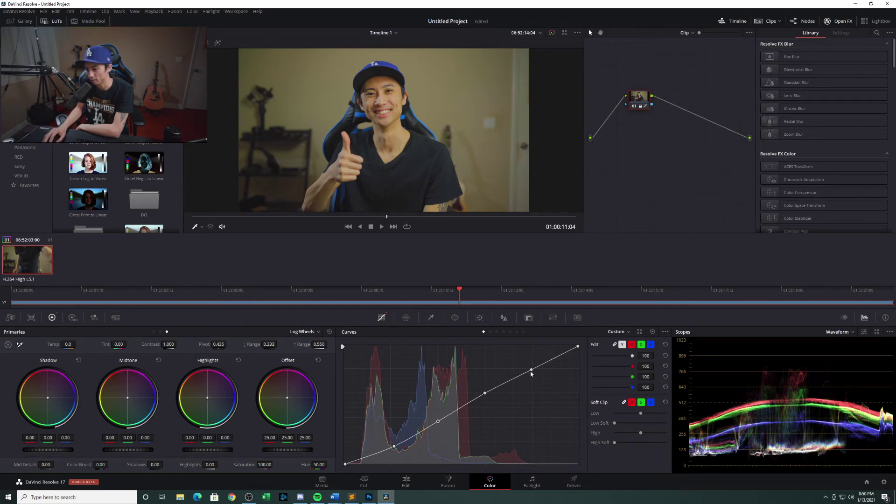
drag(531, 371, 528, 365)
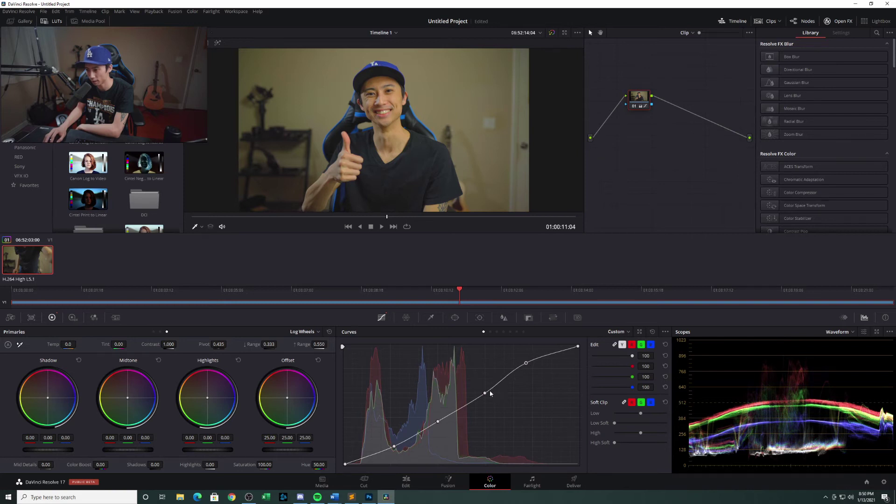
drag(485, 396, 485, 392)
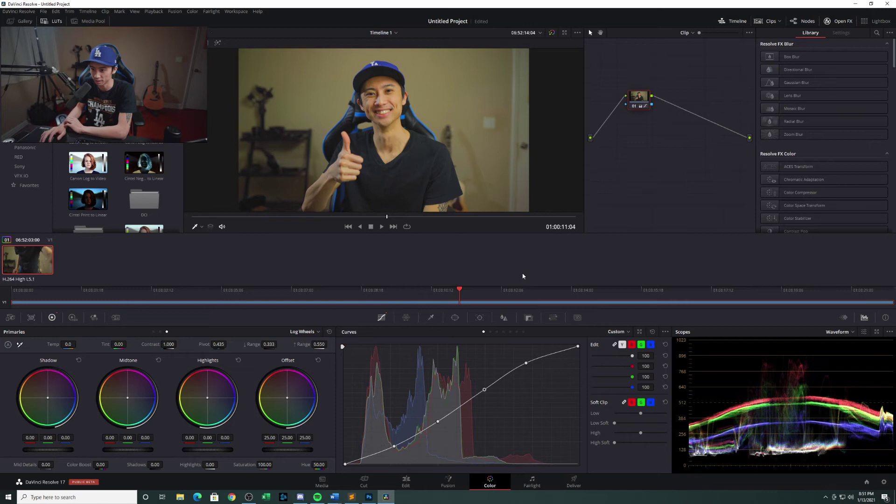
- Toggle node 01 off and on twice to compare, then set the scopes back to Parade
click(634, 106)
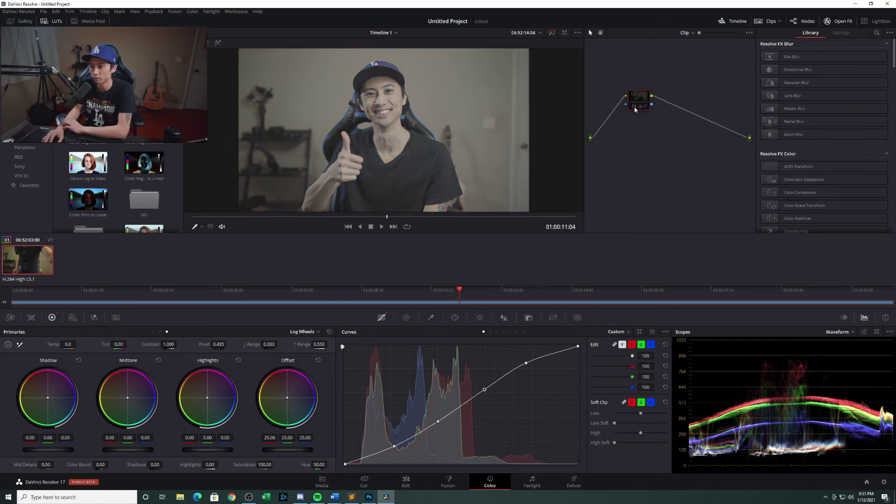
click(635, 108)
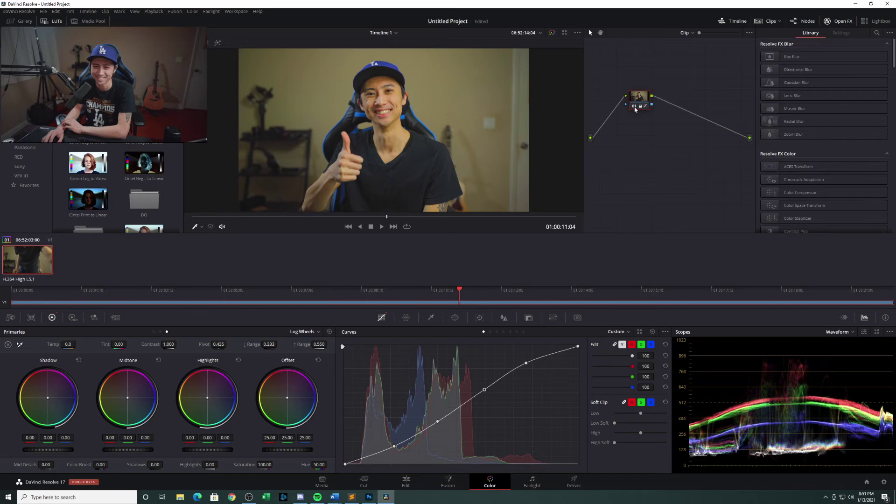
click(634, 108)
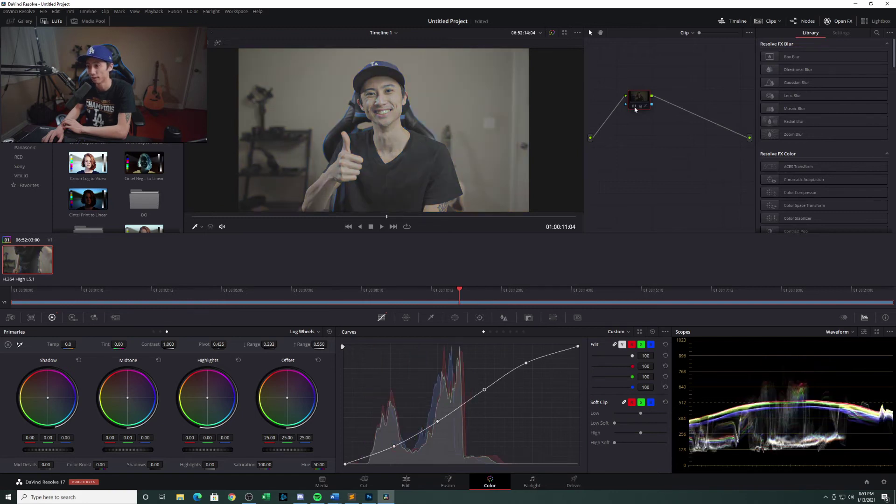
click(635, 107)
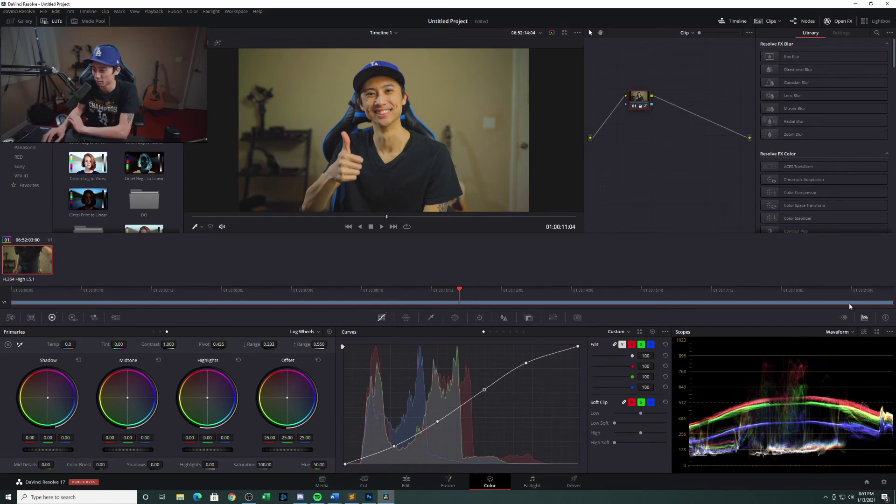
click(840, 332)
click(843, 344)
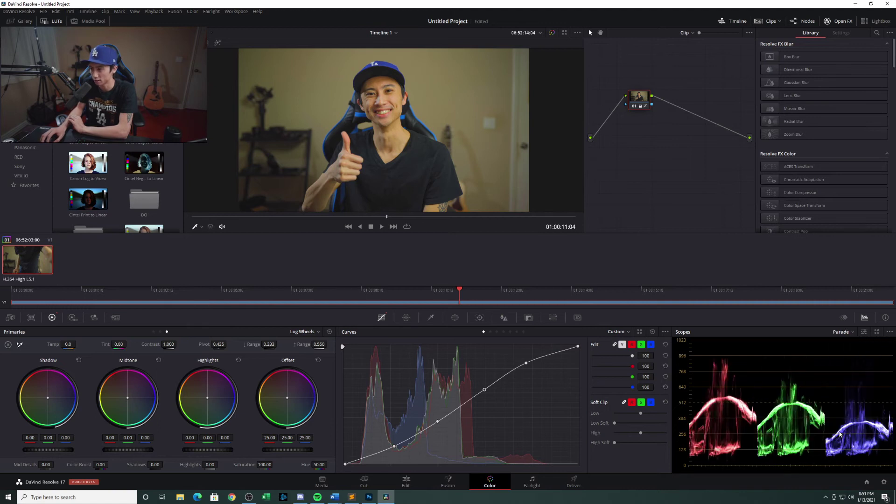
- Add Hue vs Hue points and rotate the orange-red hues by about 16.68
click(490, 331)
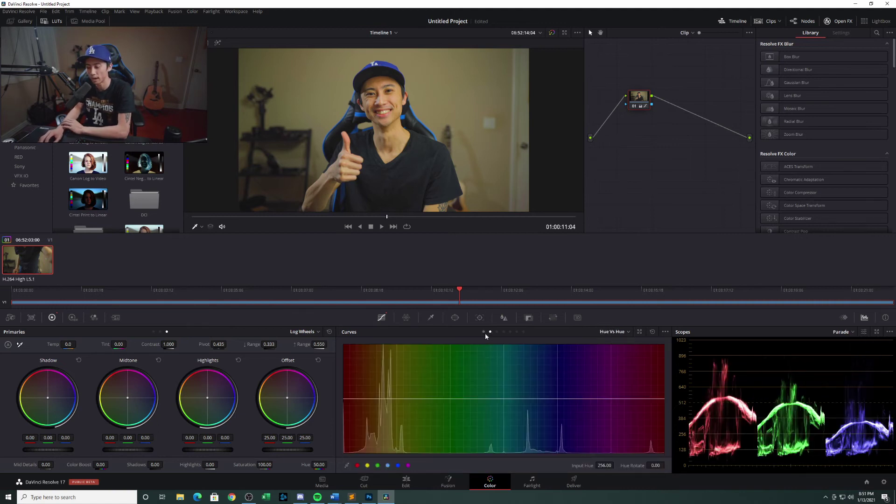
click(408, 466)
click(378, 466)
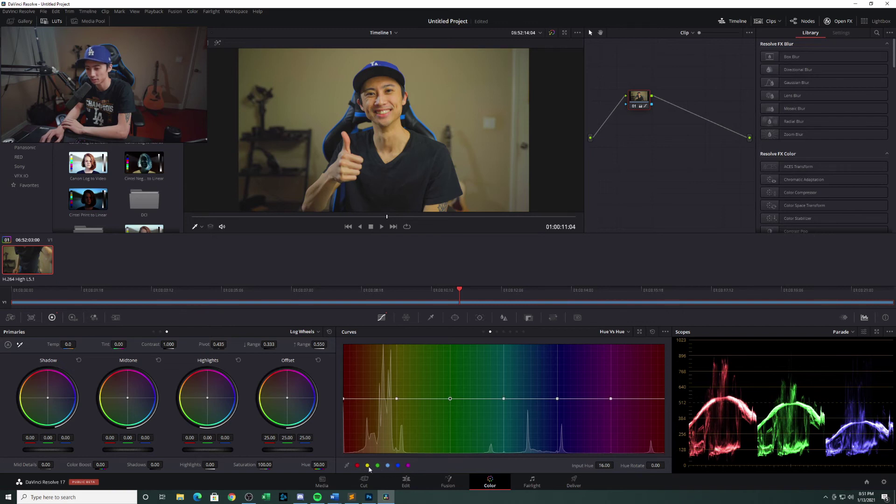
click(357, 465)
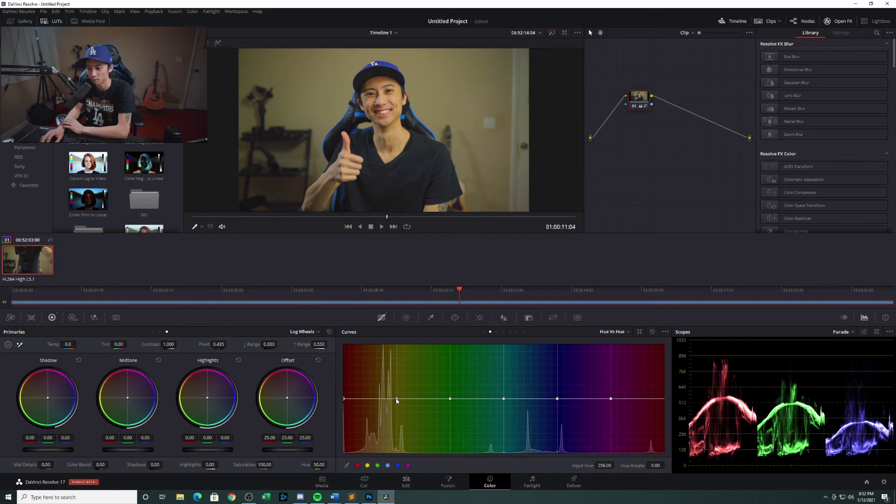
drag(396, 399, 394, 395)
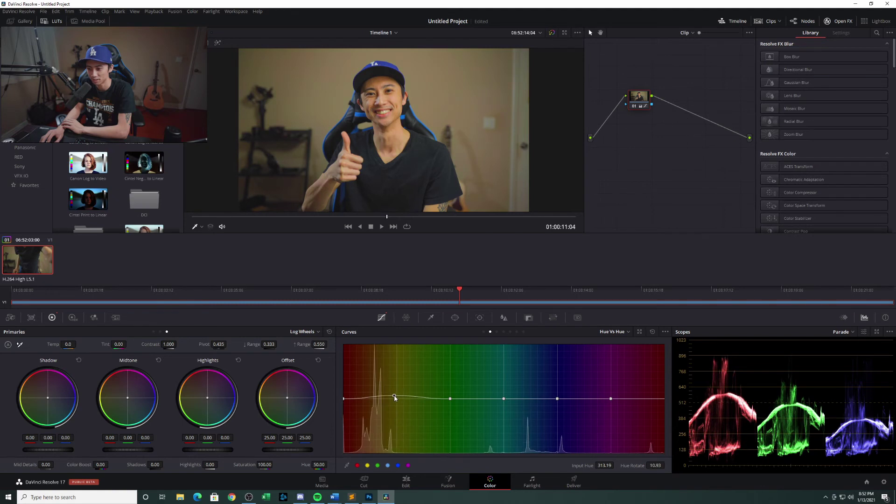
drag(395, 396, 395, 396)
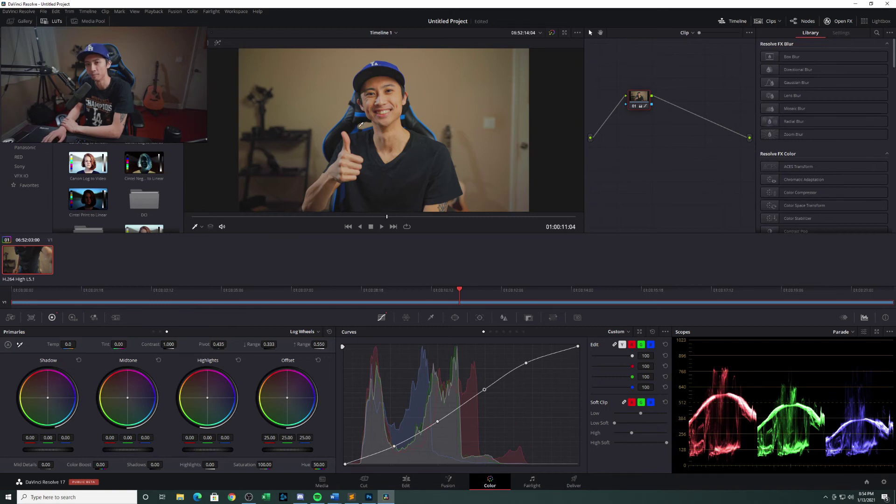
- Generate a 65 Point Cube LUT named OBSTestLut and save it in the LUTS folder
right_click(29, 260)
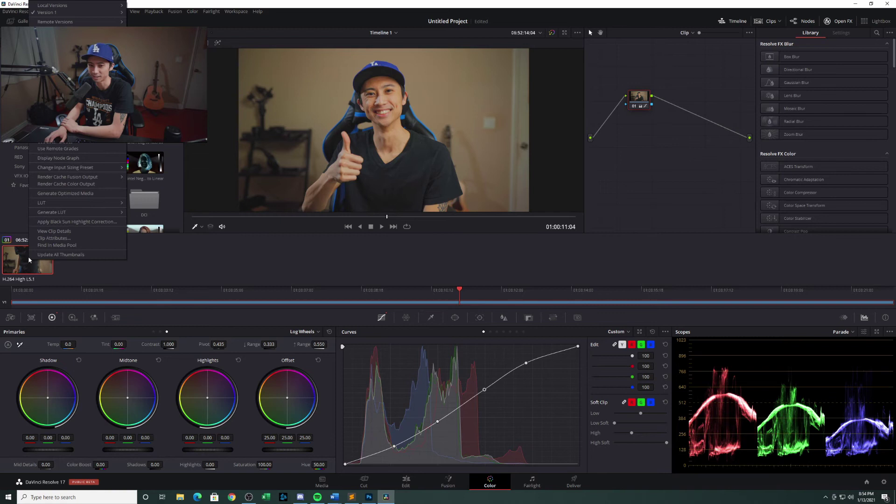
mouse_move(76, 212)
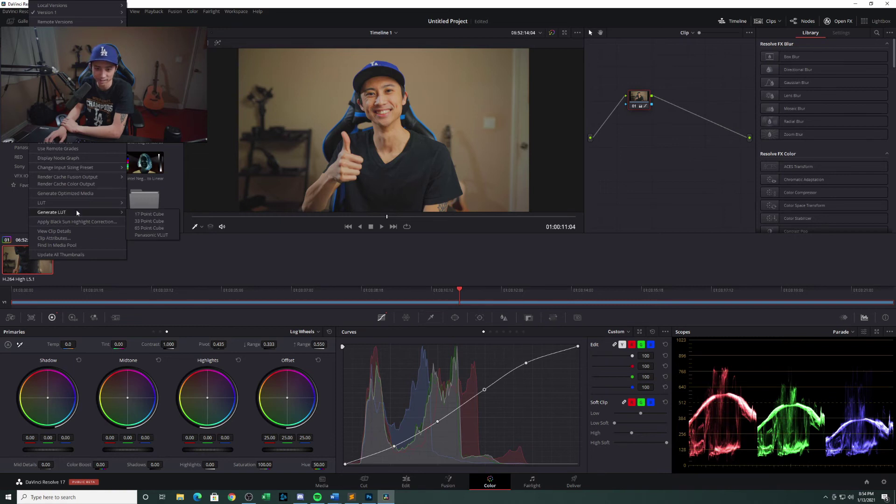
click(149, 222)
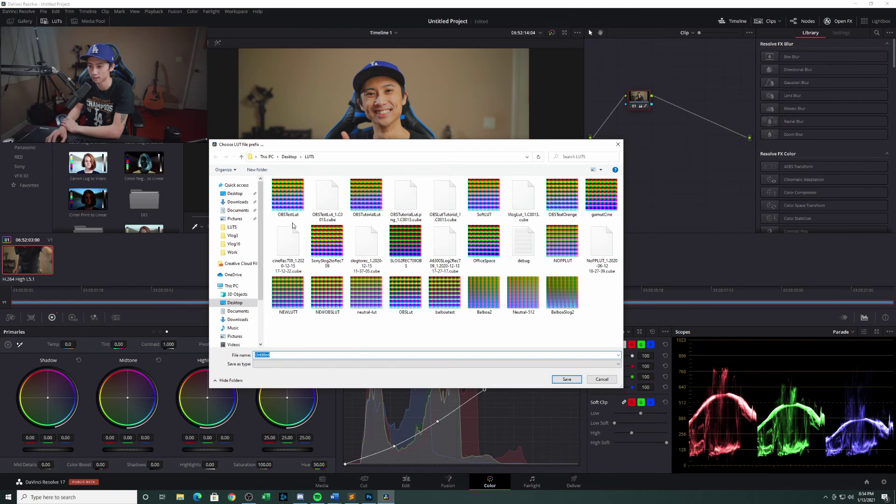
click(288, 196)
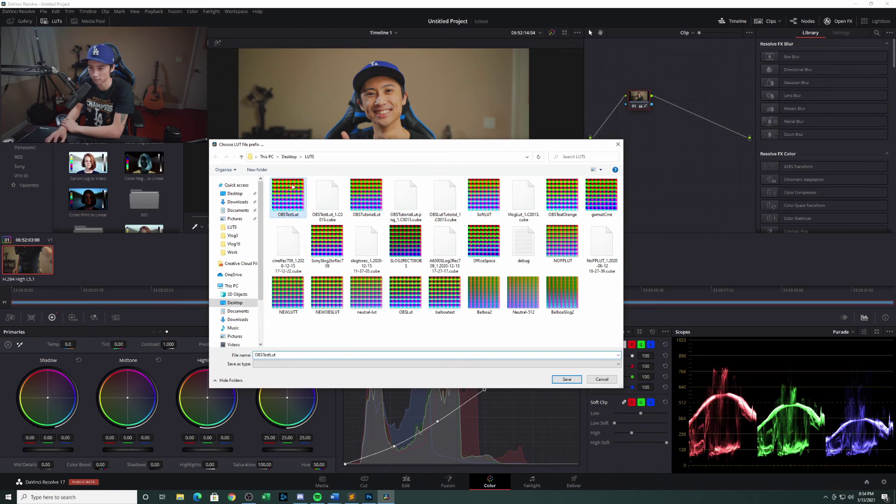
click(566, 380)
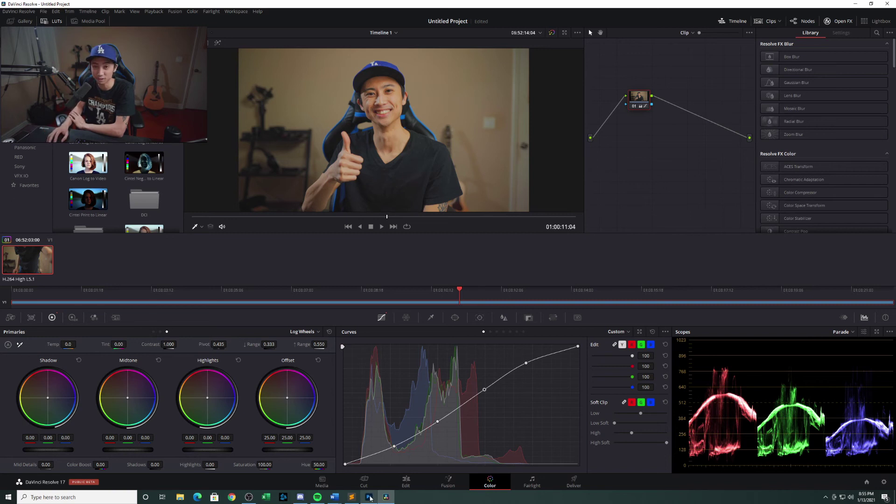
mouse_move(371, 499)
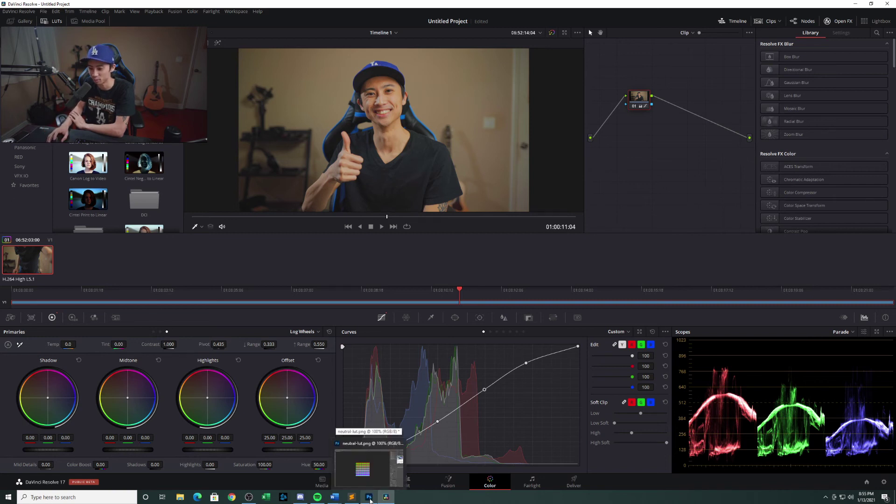
- Bring the neutral-lut.png window in Photoshop to the front
click(370, 497)
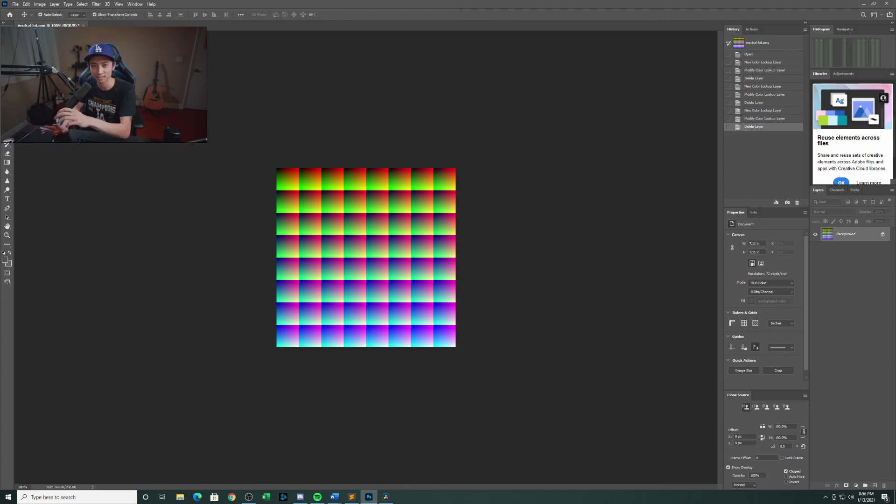
- Add a Color Lookup 1 adjustment layer to the neutral LUT image
click(40, 5)
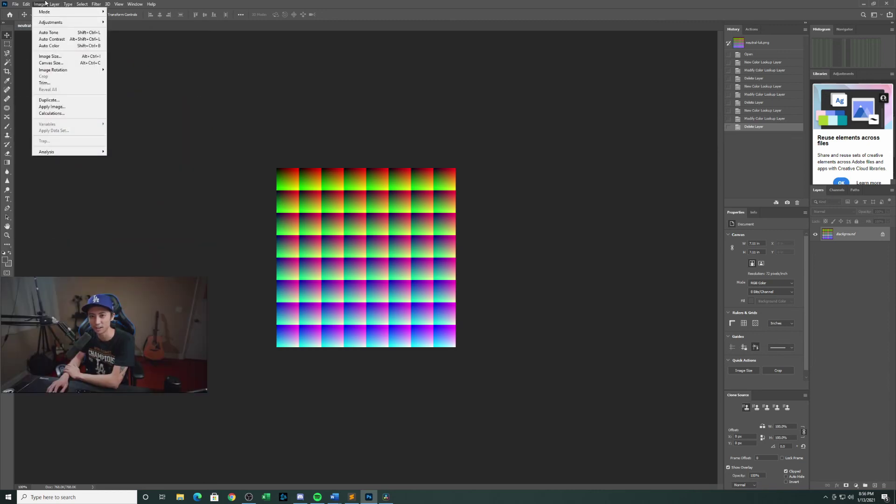
mouse_move(56, 8)
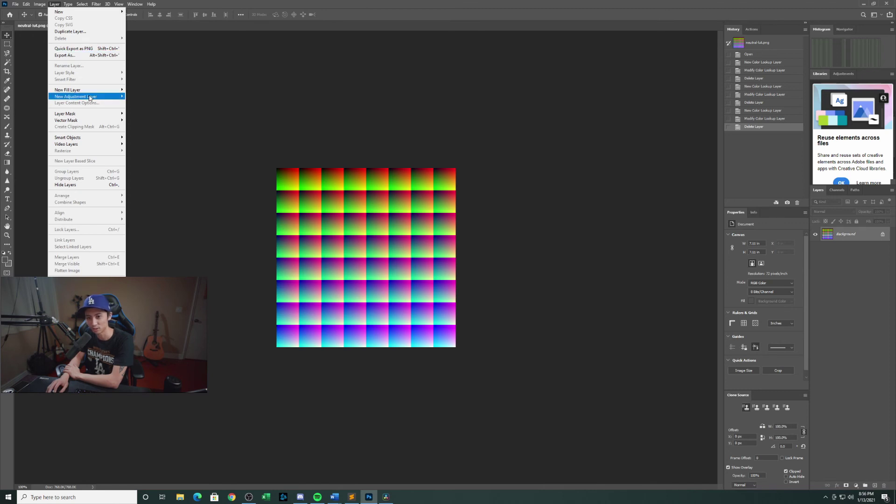
mouse_move(91, 97)
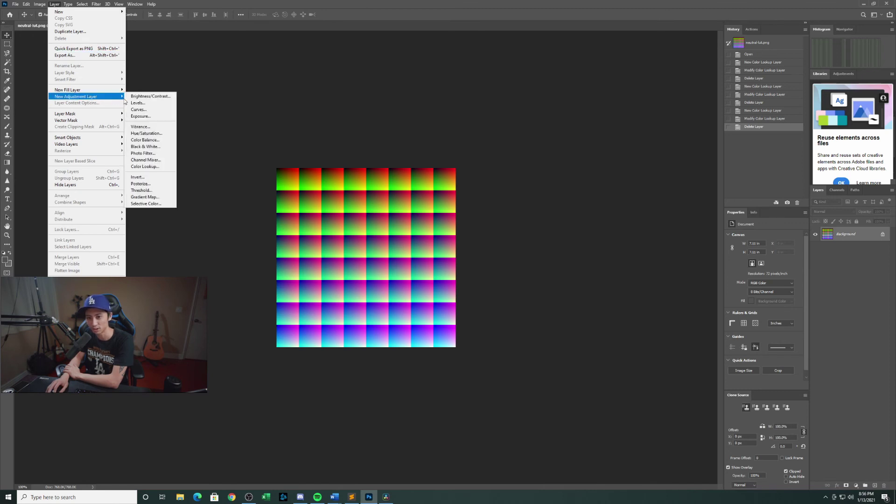
click(154, 167)
click(399, 111)
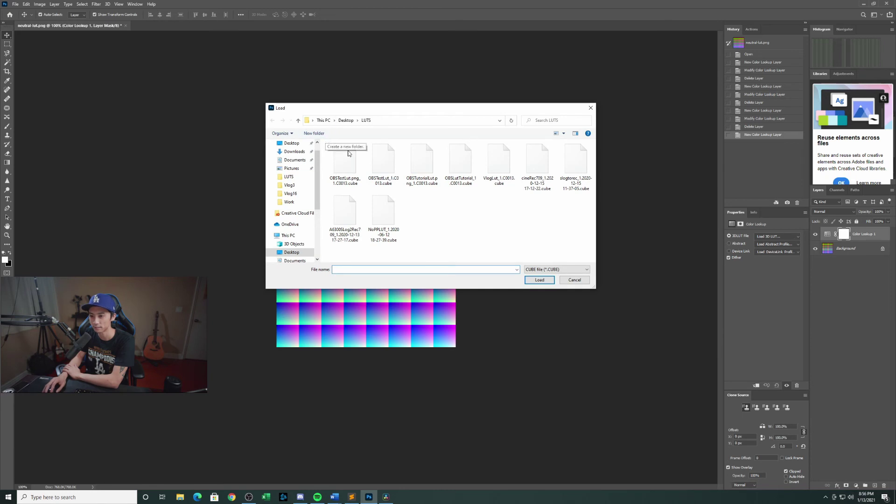
- Load the OBSTestLut cube file as the 3DLUT and compare the image with and without it
click(347, 158)
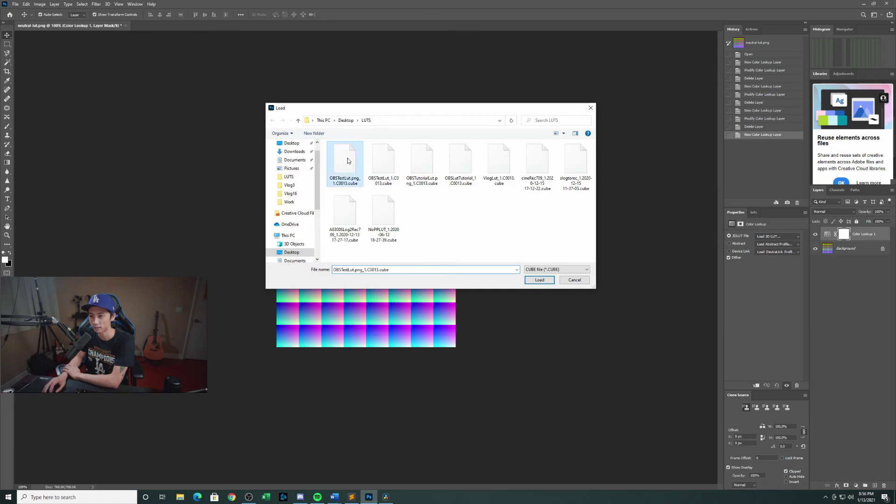
click(540, 280)
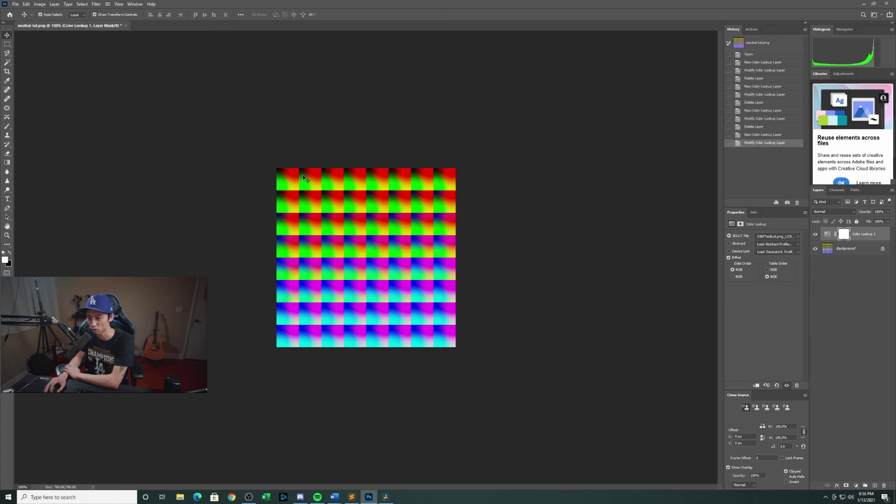
click(816, 236)
click(816, 235)
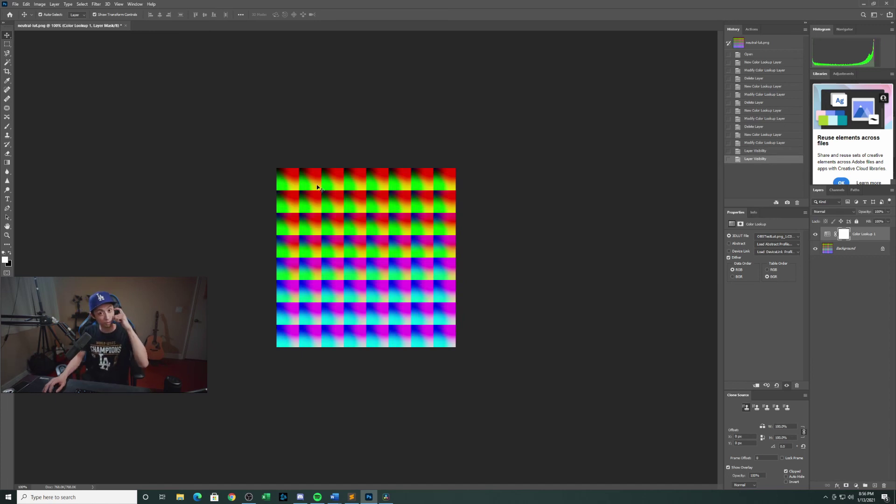
click(16, 4)
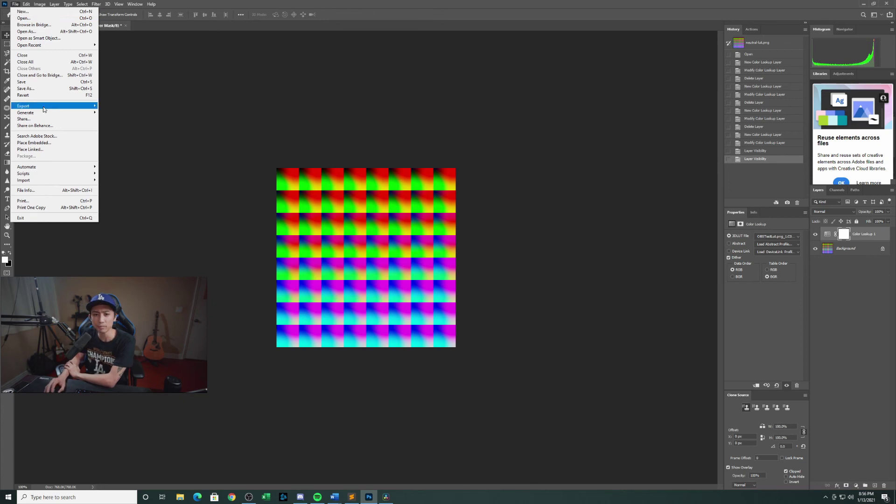
- Export the Photoshop LUT image as a 512 px PNG, overwriting OBSTestLut.png in the LUTS folder
mouse_move(70, 106)
click(134, 112)
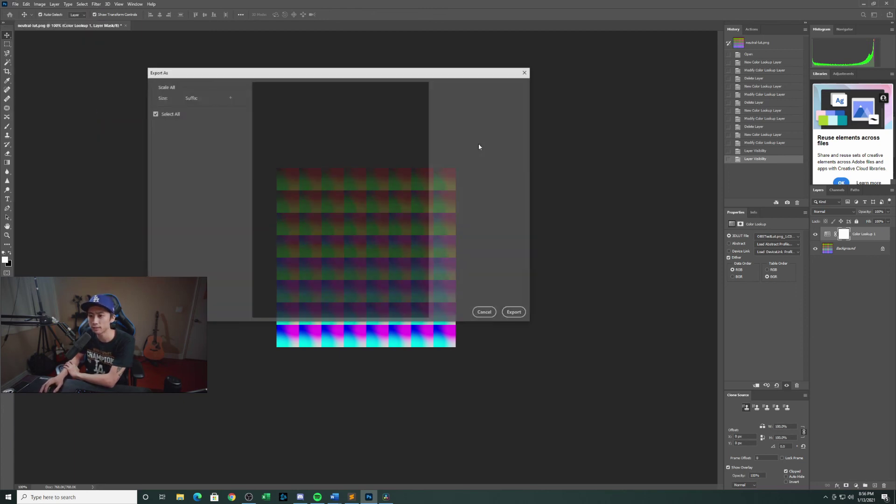
click(516, 314)
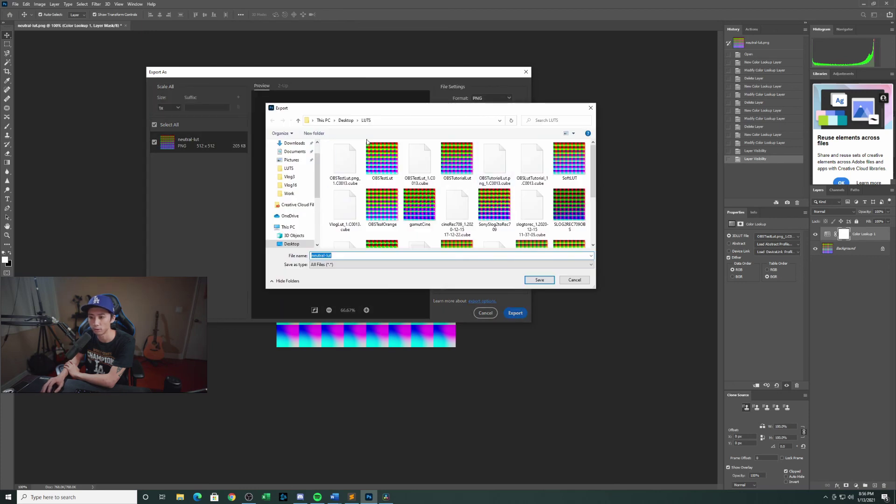
click(381, 158)
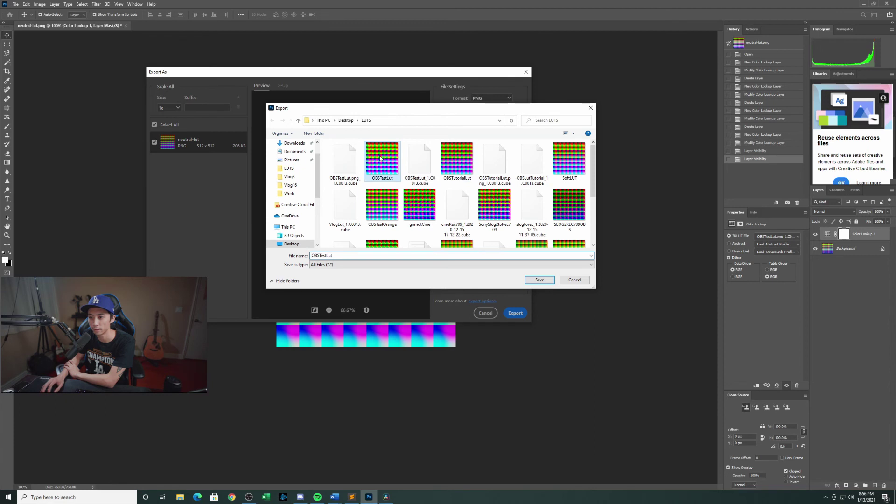
click(540, 280)
click(469, 250)
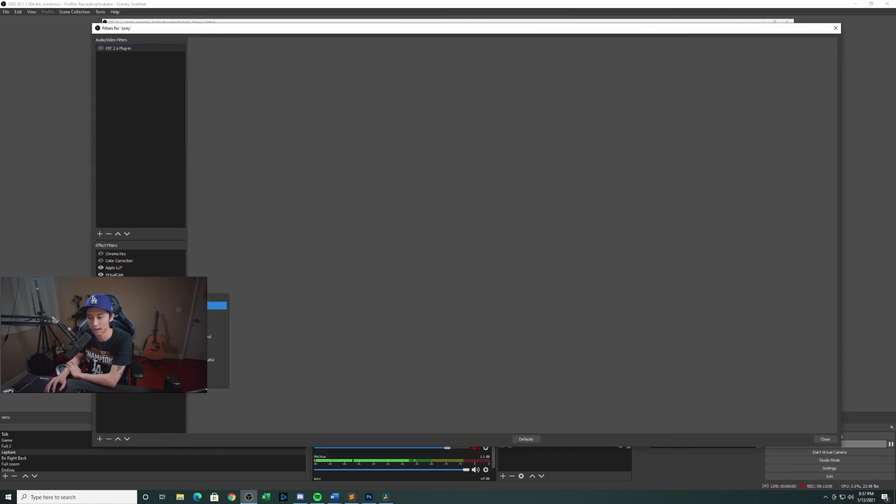
- Add an Apply LUT filter to sony using Desktop > LUTS > OBSTestLut.png at amount 1.00
click(217, 298)
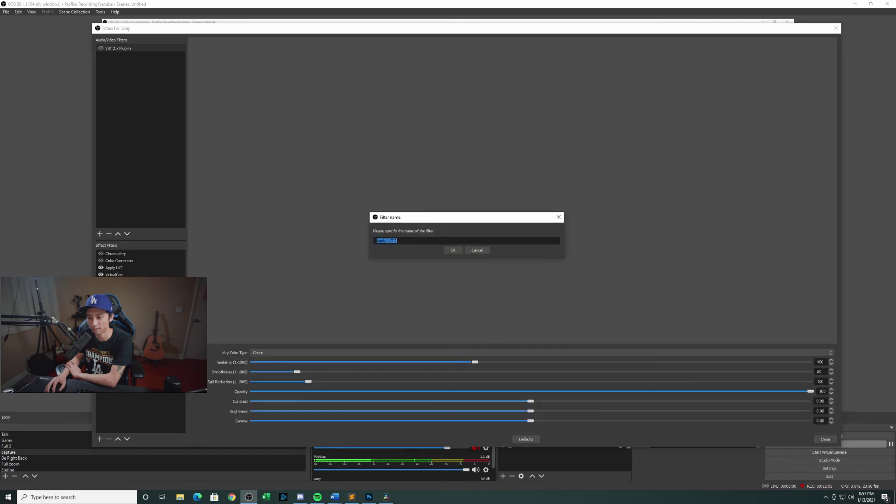
click(452, 251)
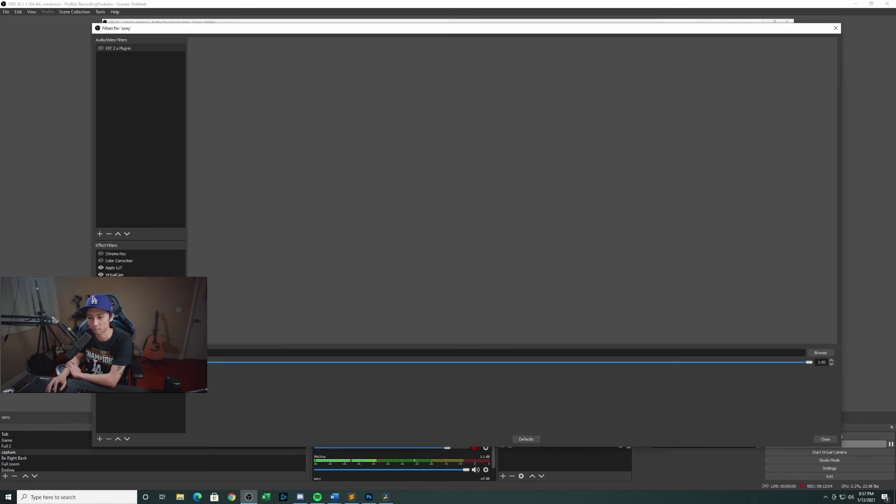
click(822, 353)
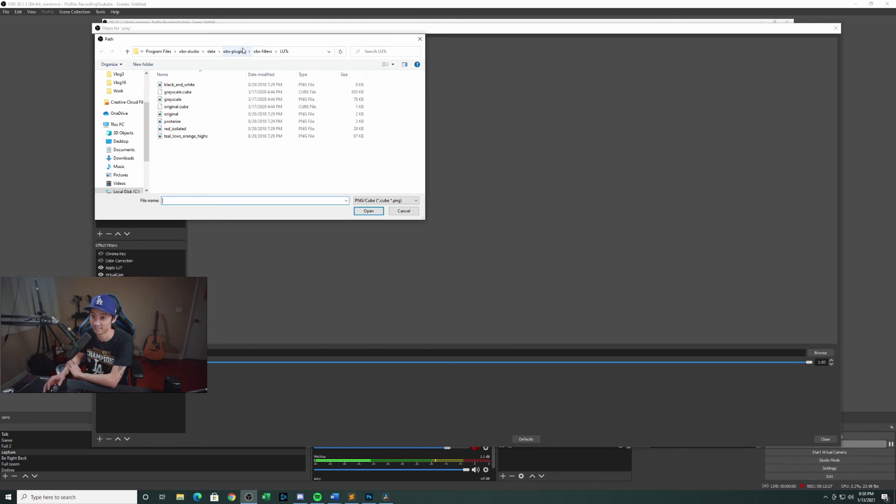
scroll(124, 107, up, 2)
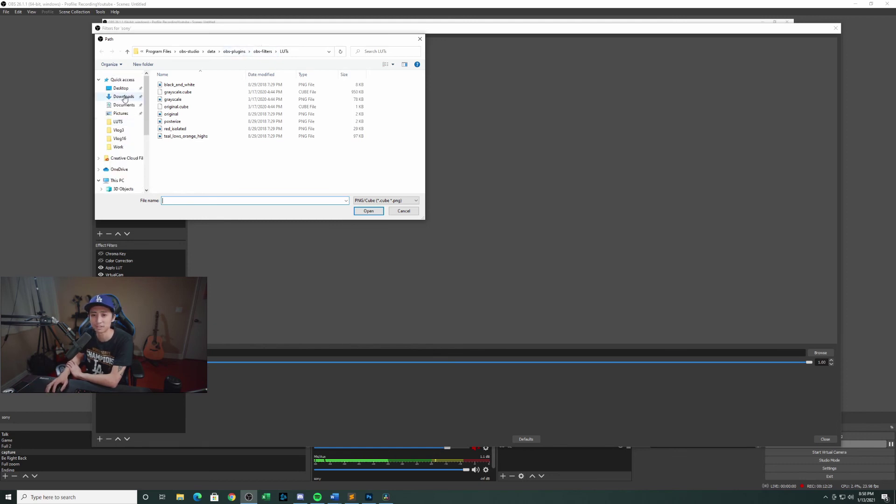
click(122, 89)
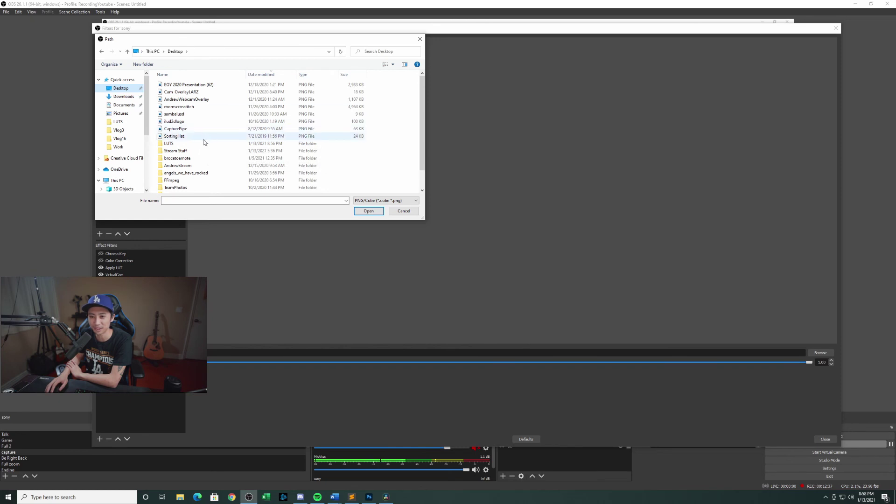
double_click(196, 145)
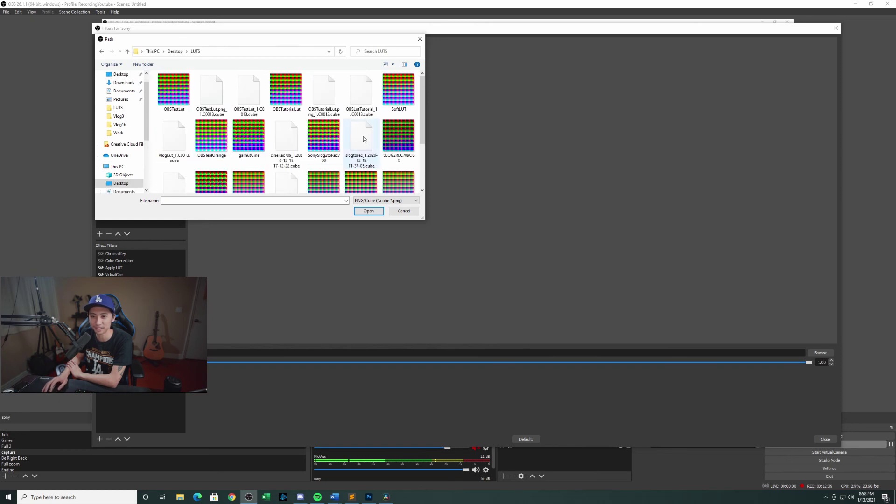
click(173, 96)
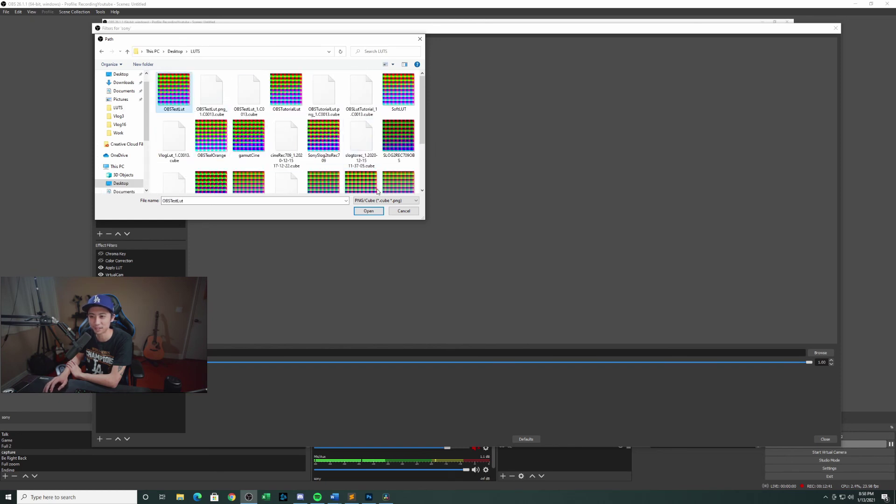
click(369, 211)
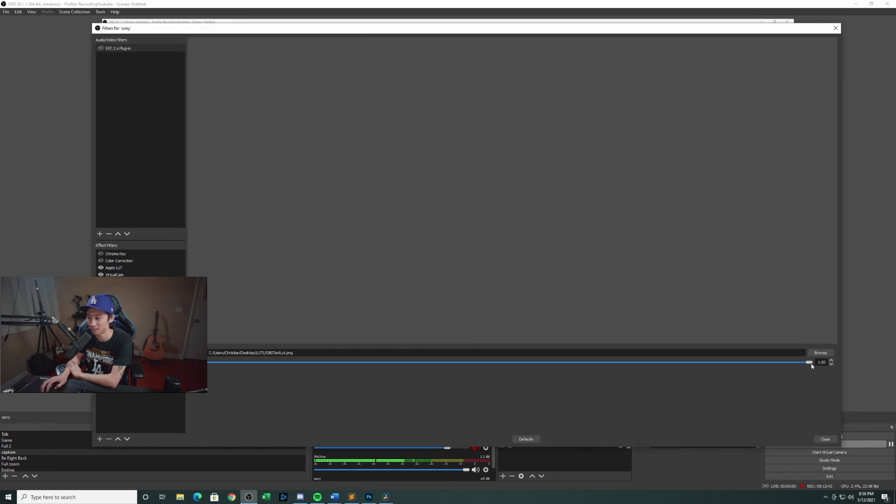
drag(641, 362, 820, 353)
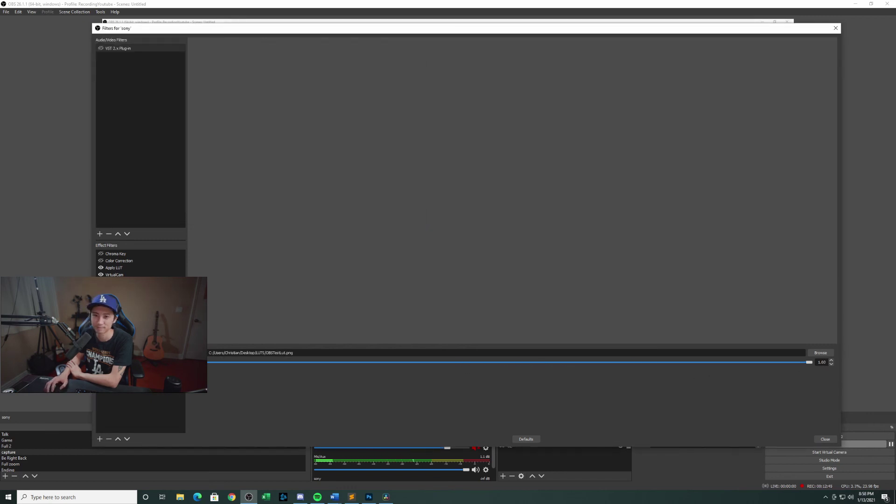